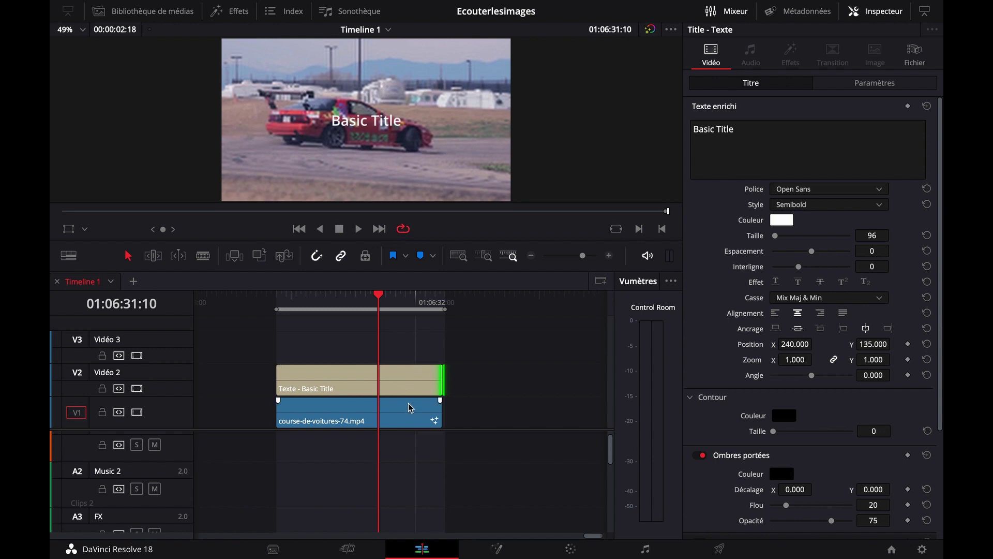
# - Duplicate the course-de-voitures-74.mp4 clip from Vidéo 1 onto Vidéo 3, directly above the Basic Title clip
pyautogui.click(411, 411)
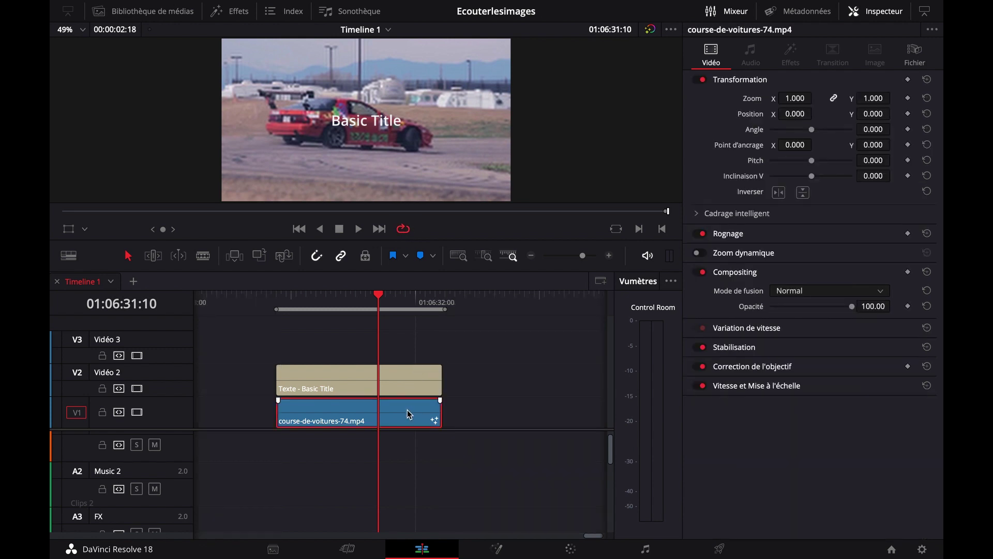
pyautogui.moveTo(411, 420); pyautogui.dragTo(411, 359)
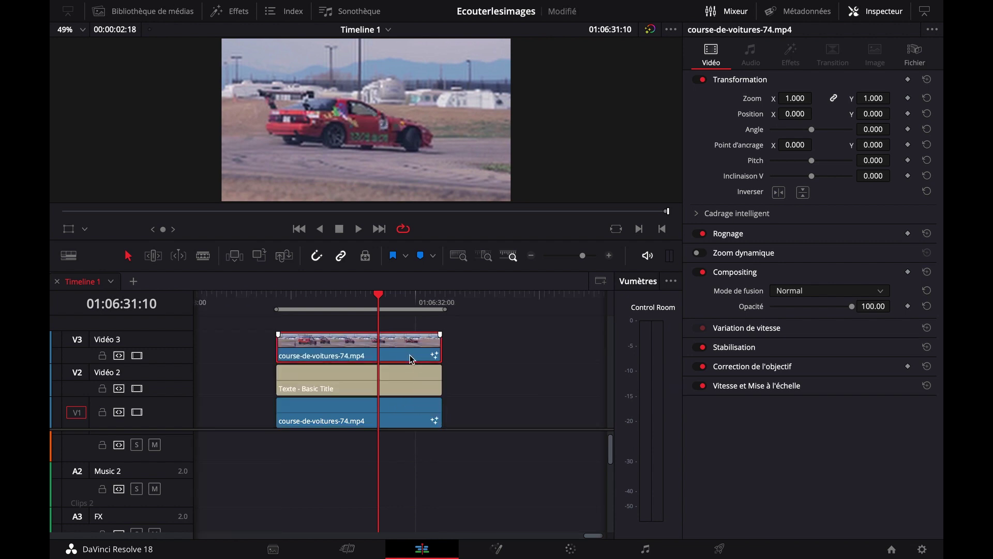
pyautogui.click(409, 416)
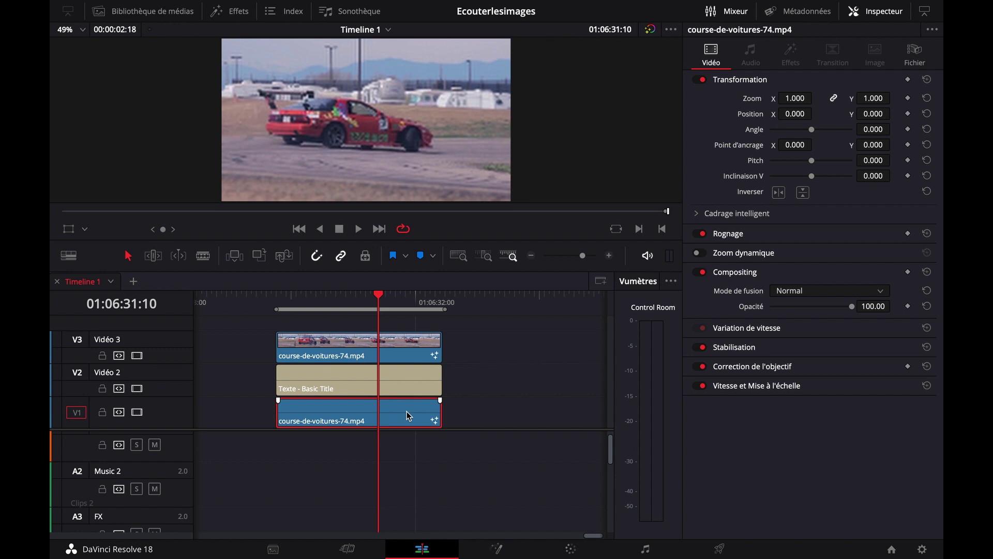
# - Open the Vidéo 3 copy of the car clip on the Color page and move node 01 closer to the source input
pyautogui.click(403, 345)
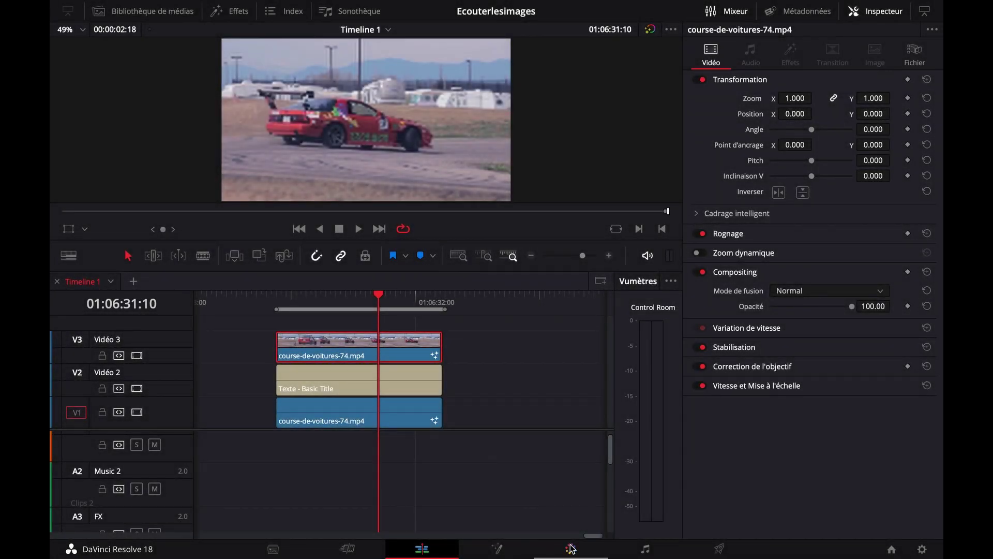
pyautogui.click(570, 548)
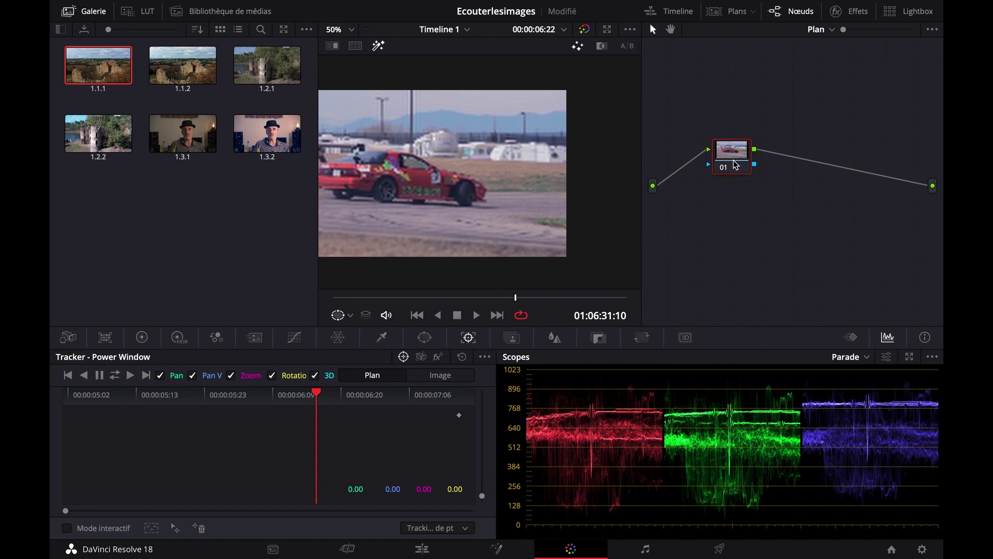
pyautogui.moveTo(735, 164); pyautogui.dragTo(715, 185)
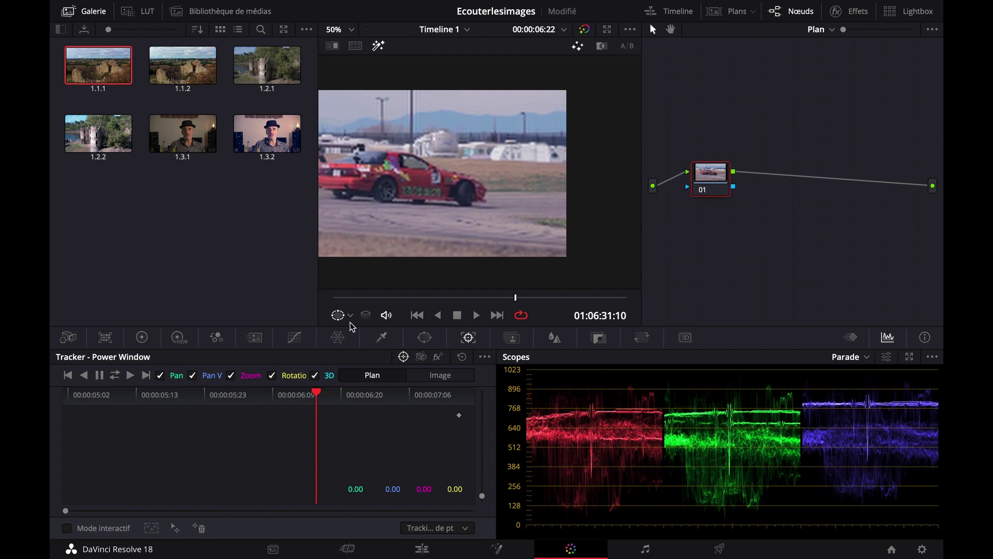
# - Draw a closed four-point custom Power Window over the side of the red car
pyautogui.click(424, 337)
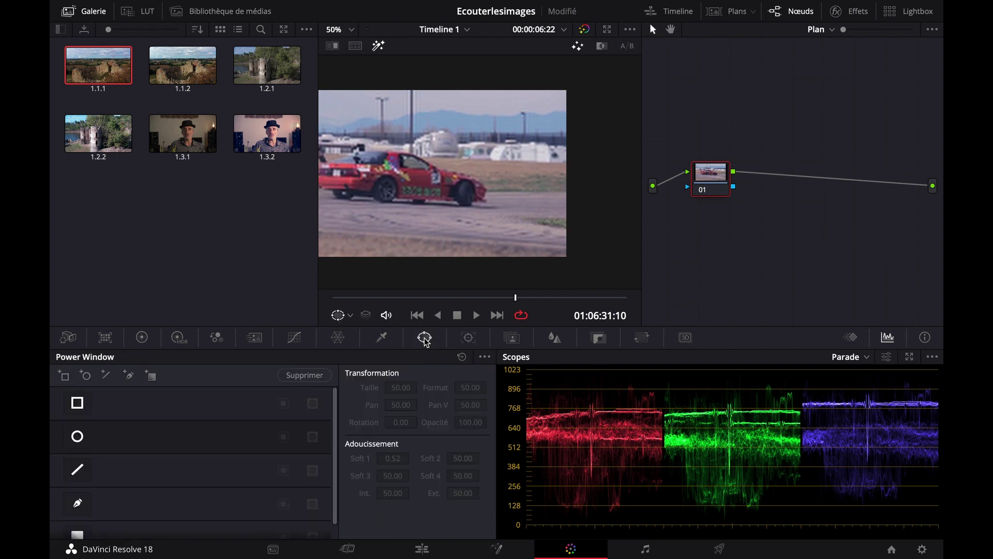
pyautogui.click(80, 501)
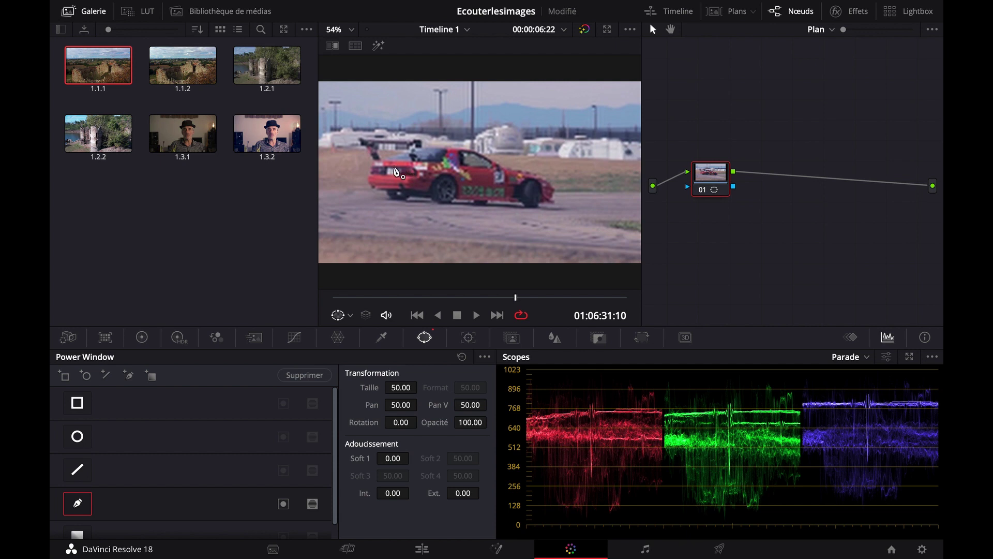
pyautogui.click(400, 163)
pyautogui.click(400, 180)
pyautogui.click(495, 189)
pyautogui.click(495, 169)
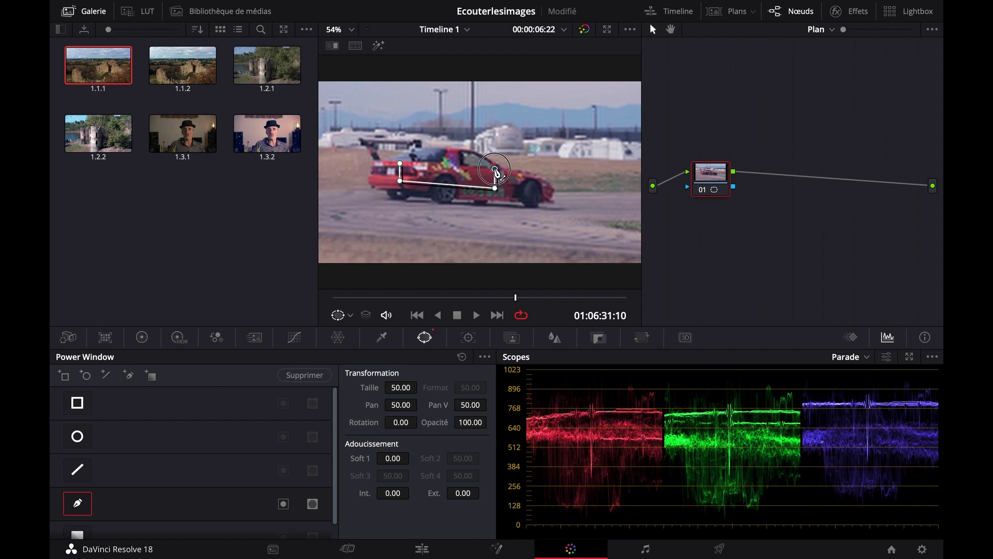
pyautogui.click(400, 163)
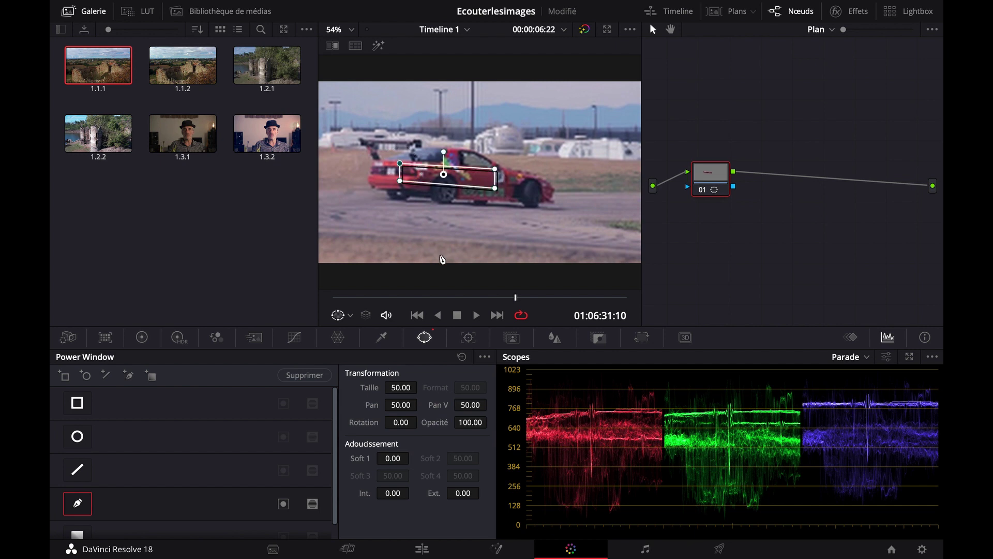
# - Track the Power Window forward to the clip's end, and from the middle of the clip backward to its start
pyautogui.click(468, 339)
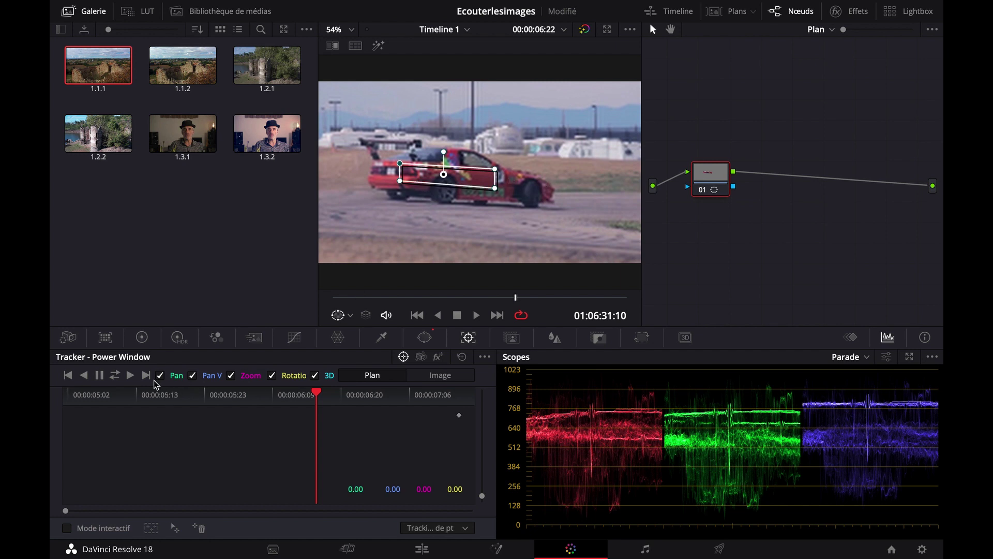
pyautogui.click(132, 377)
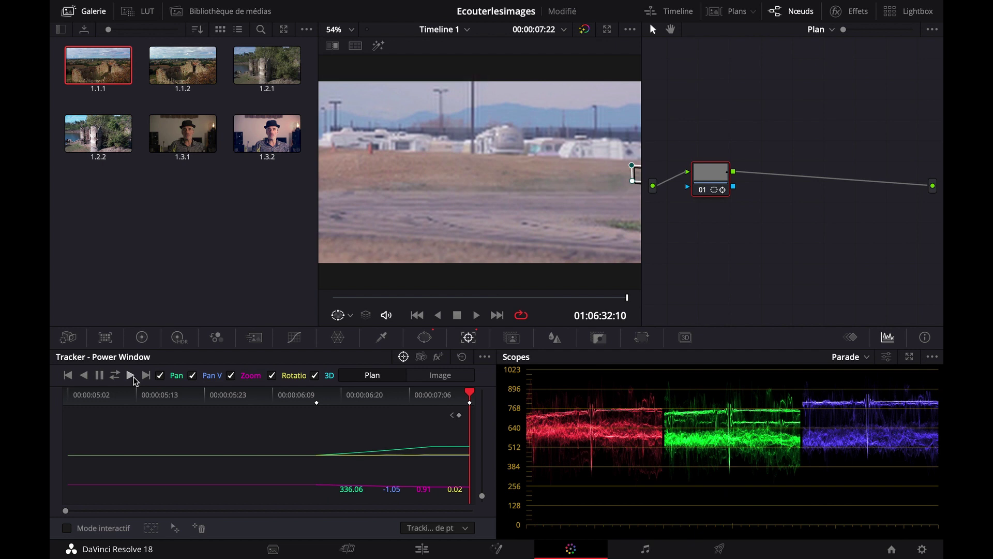
pyautogui.moveTo(470, 394); pyautogui.dragTo(323, 409)
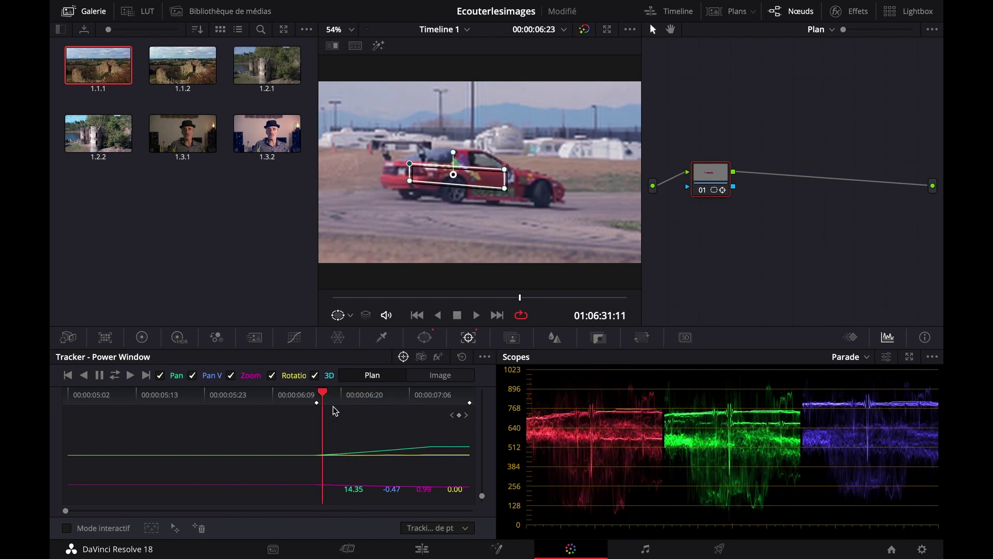
pyautogui.click(83, 374)
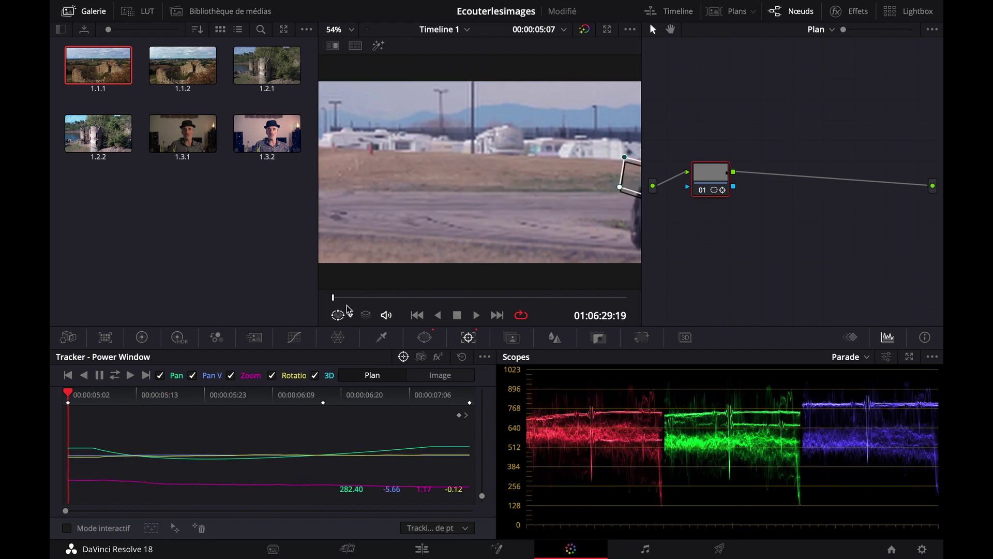
# - Scrub through the clip to examine how well the tracked Power Window follows the car
pyautogui.moveTo(337, 300); pyautogui.dragTo(519, 302)
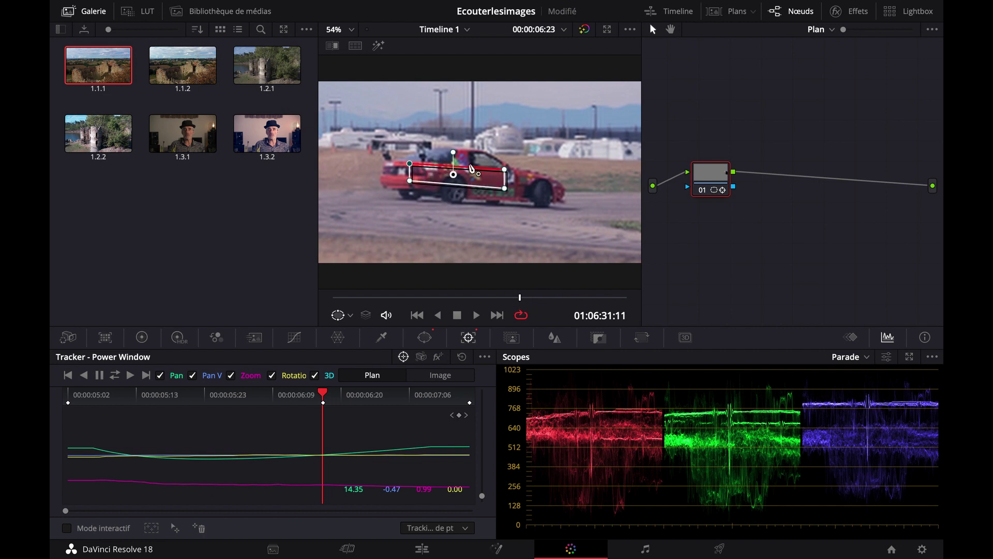
pyautogui.moveTo(521, 300); pyautogui.dragTo(399, 304)
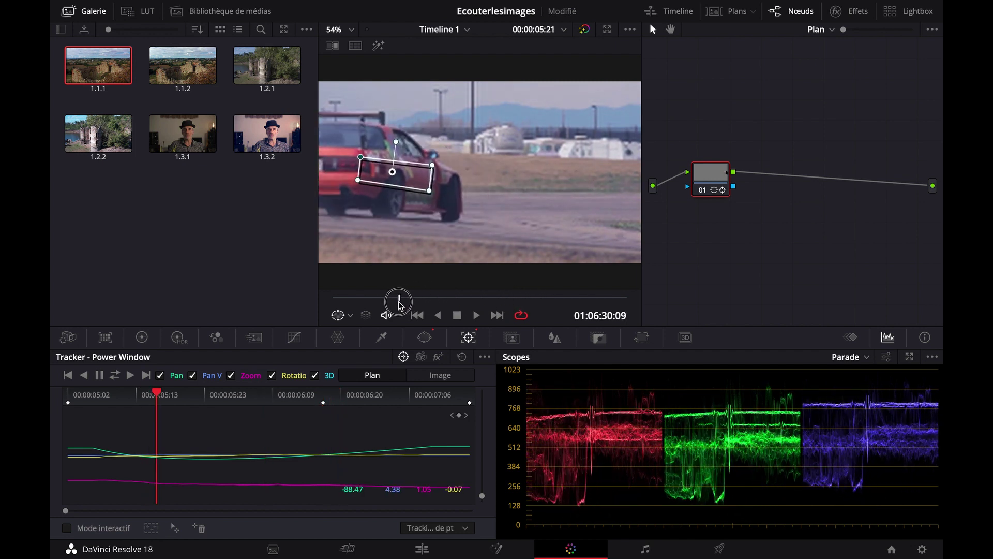
pyautogui.moveTo(406, 295); pyautogui.dragTo(354, 297)
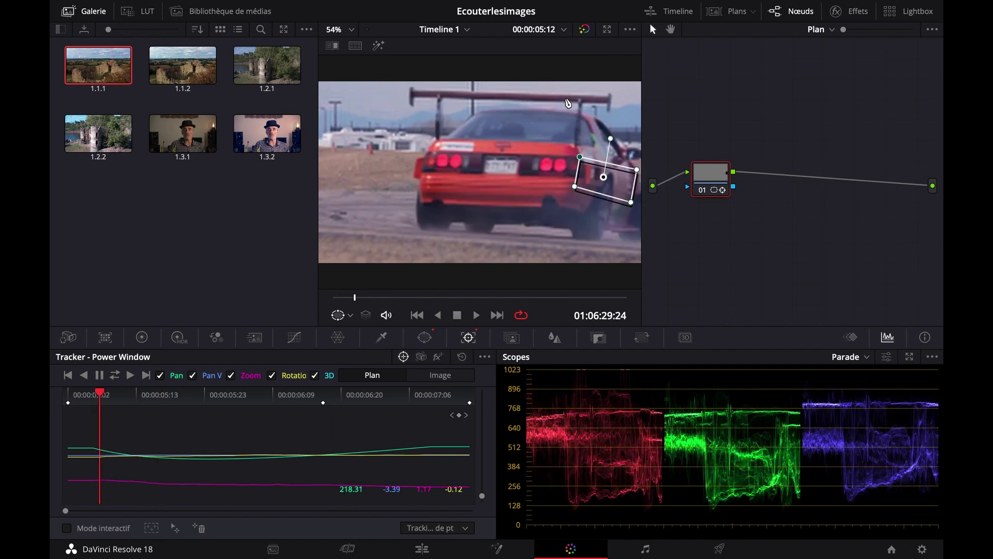
pyautogui.moveTo(356, 298); pyautogui.dragTo(486, 297)
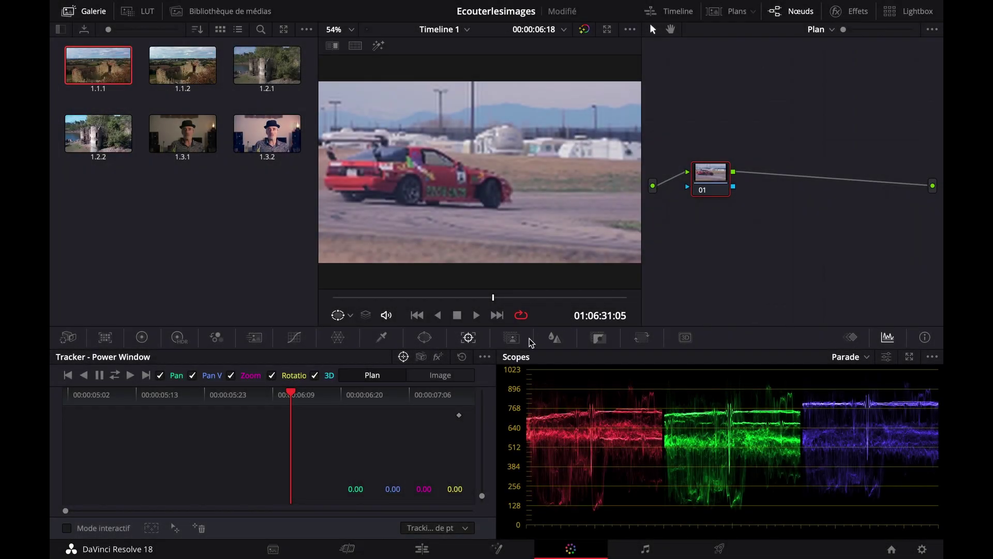
# - Mark the red car with Magic Mask object strokes along its body and over its rear window area
pyautogui.click(515, 344)
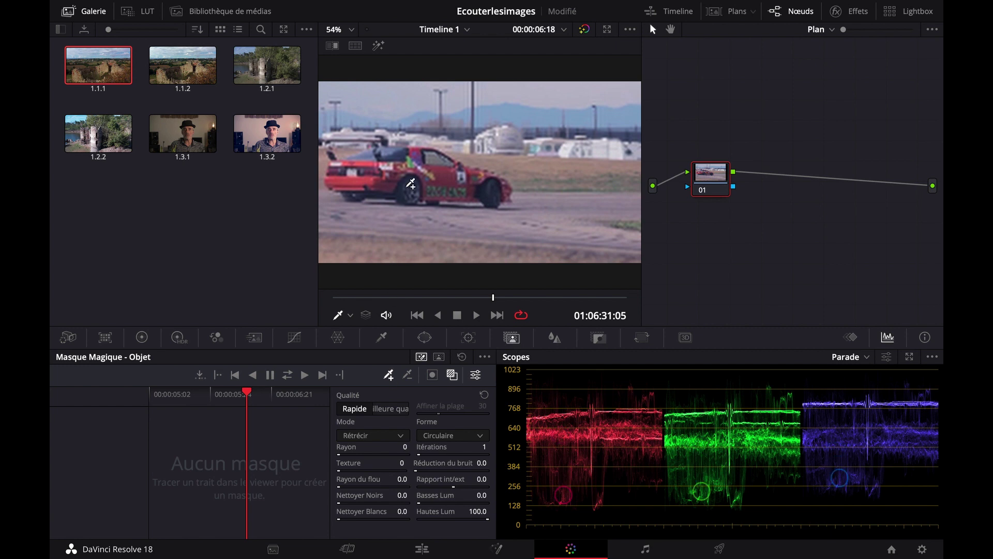
pyautogui.moveTo(353, 169); pyautogui.dragTo(463, 175)
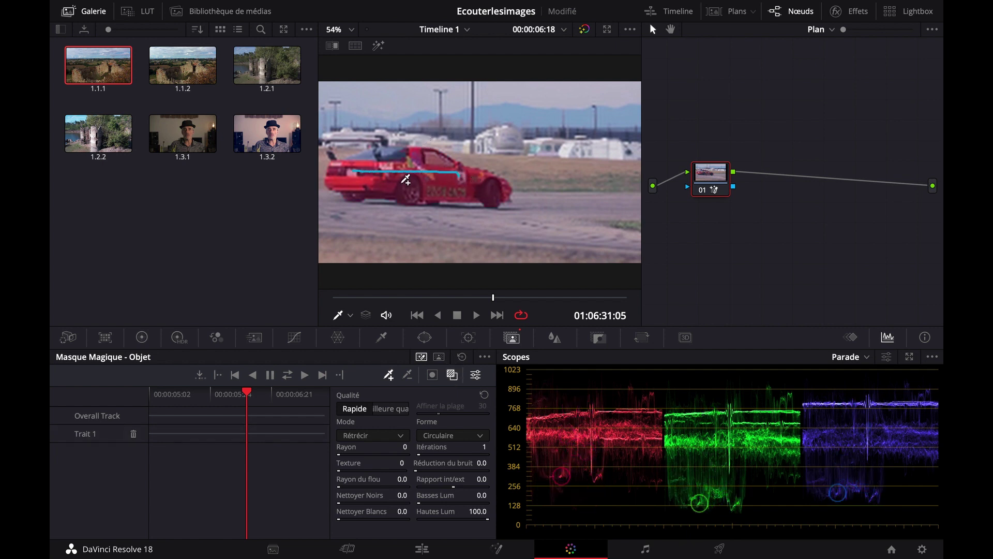
pyautogui.moveTo(395, 155); pyautogui.dragTo(388, 155)
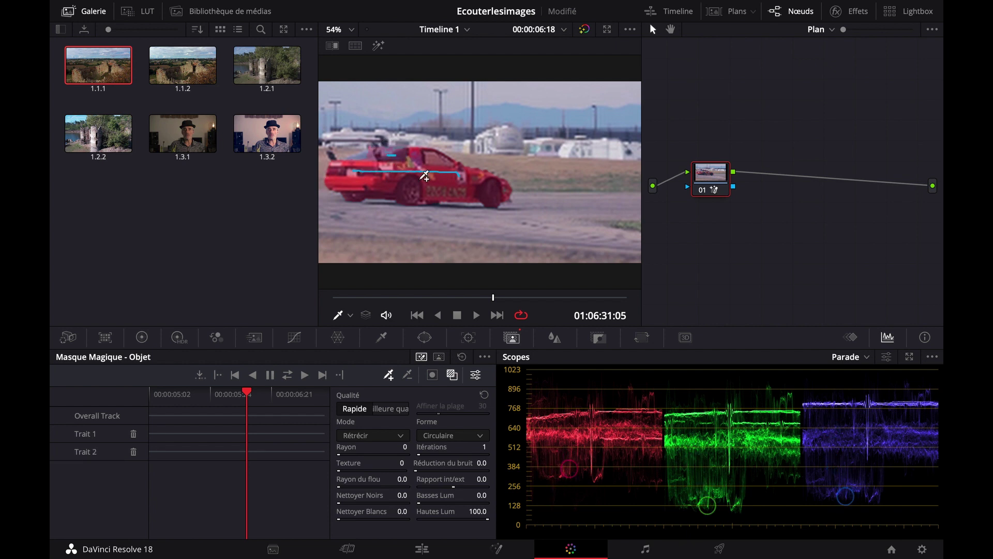
pyautogui.click(369, 156)
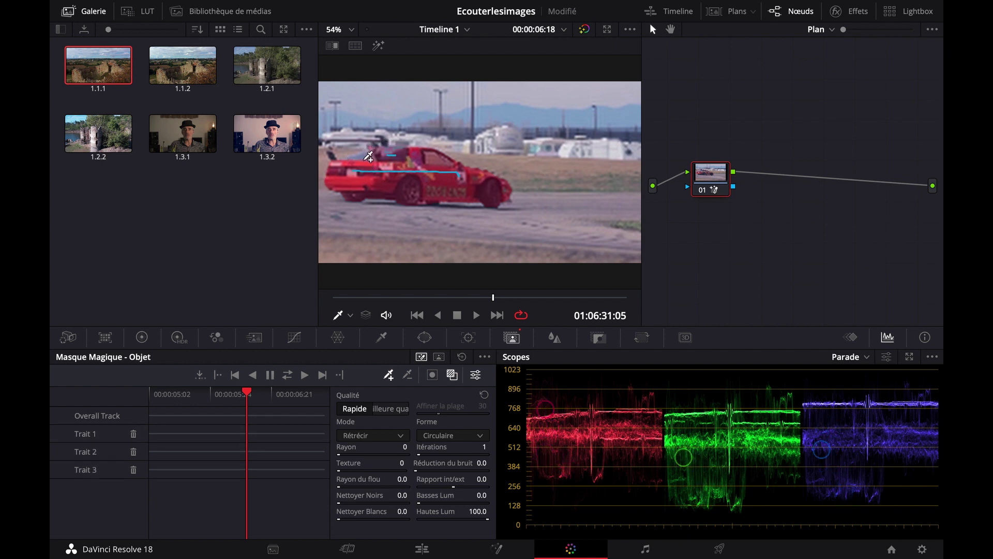
pyautogui.click(365, 154)
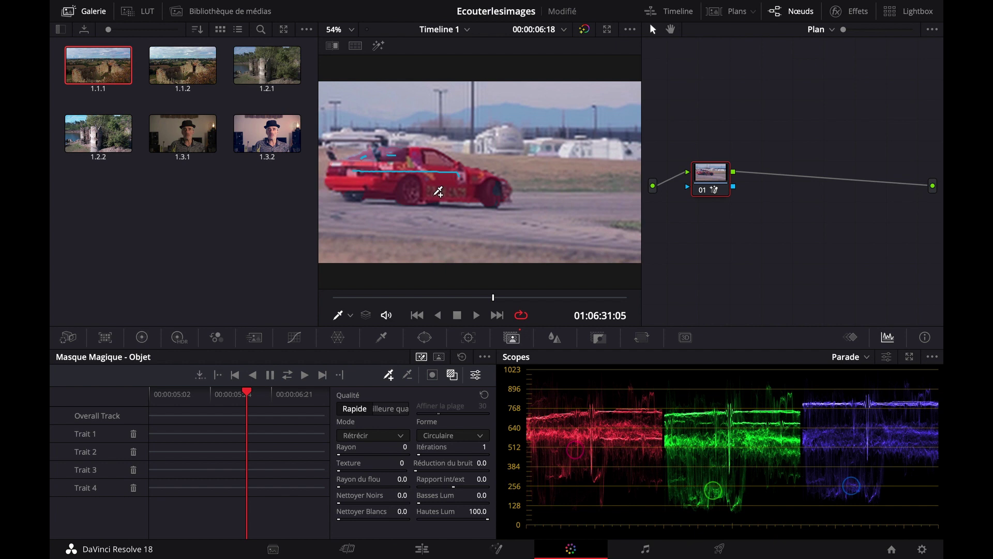
# - Track the car's Magic Mask forward and backward through the whole clip, and return to a mid-clip frame showing the car
pyautogui.click(308, 380)
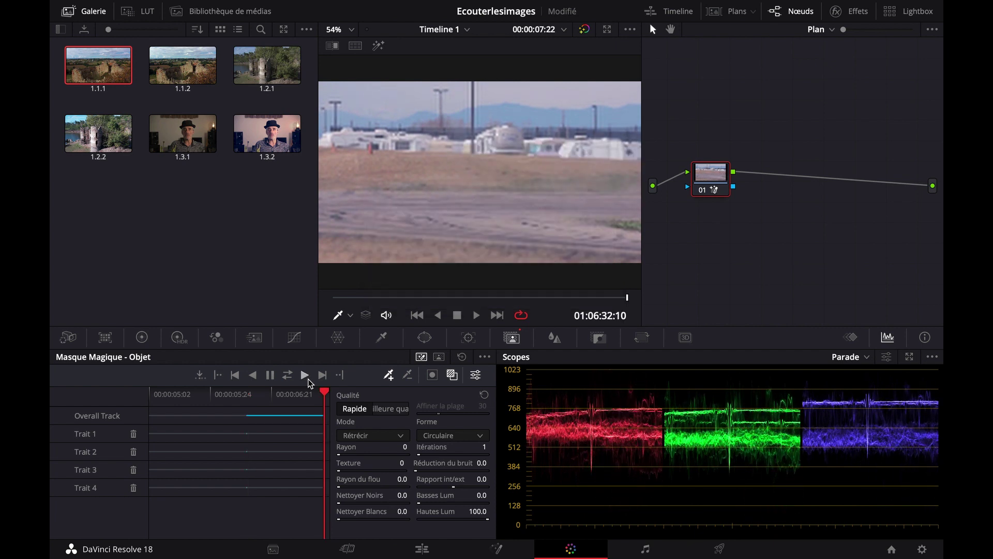
pyautogui.moveTo(322, 391); pyautogui.dragTo(253, 407)
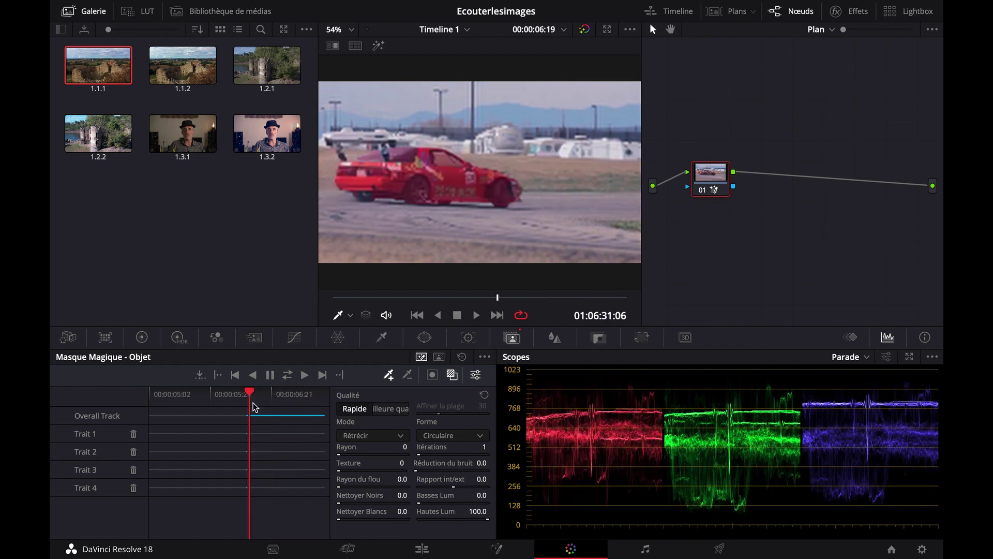
pyautogui.click(253, 375)
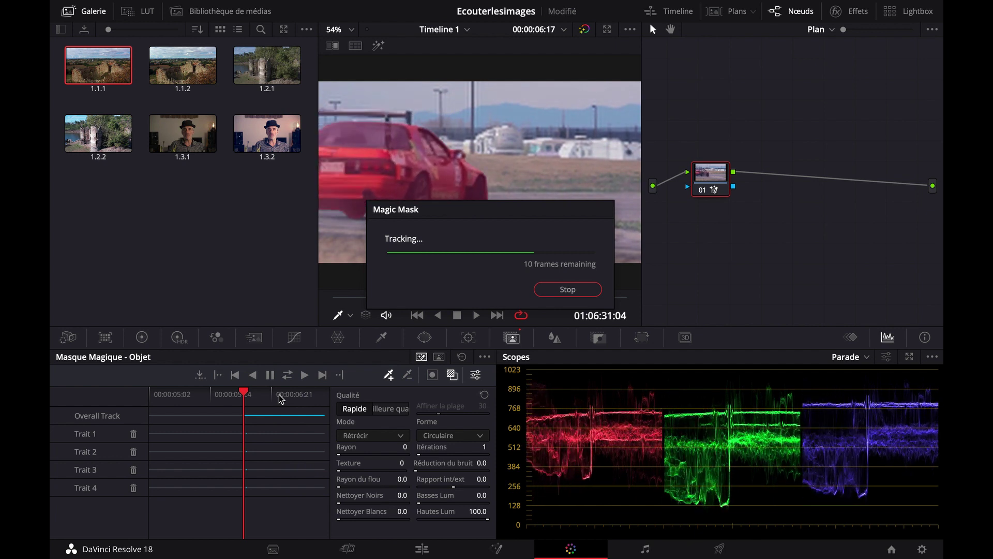
pyautogui.moveTo(151, 396); pyautogui.dragTo(253, 406)
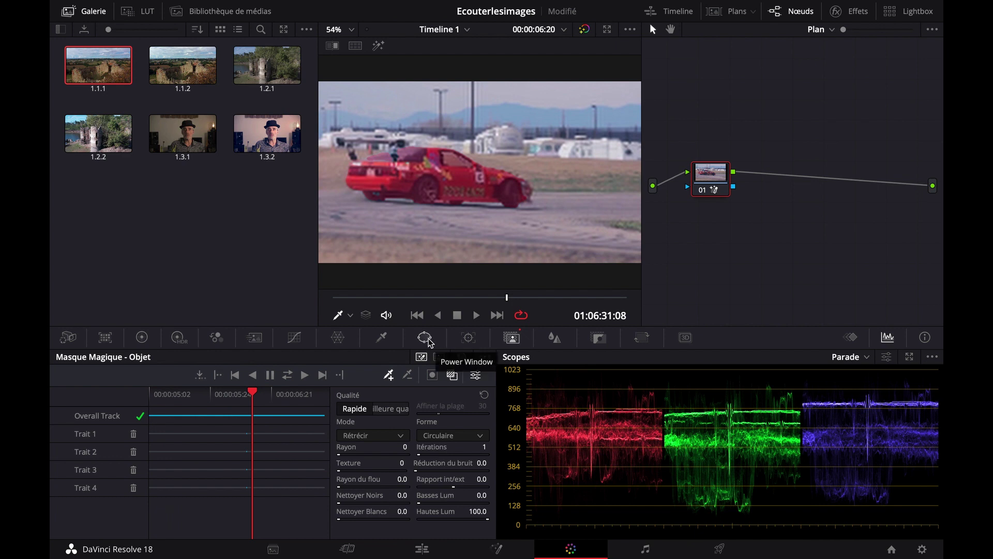
# - Return to the Edit page, disable the Vidéo 3 track and place the playhead at 01:06:30:21
pyautogui.hotkey('shift', '4')
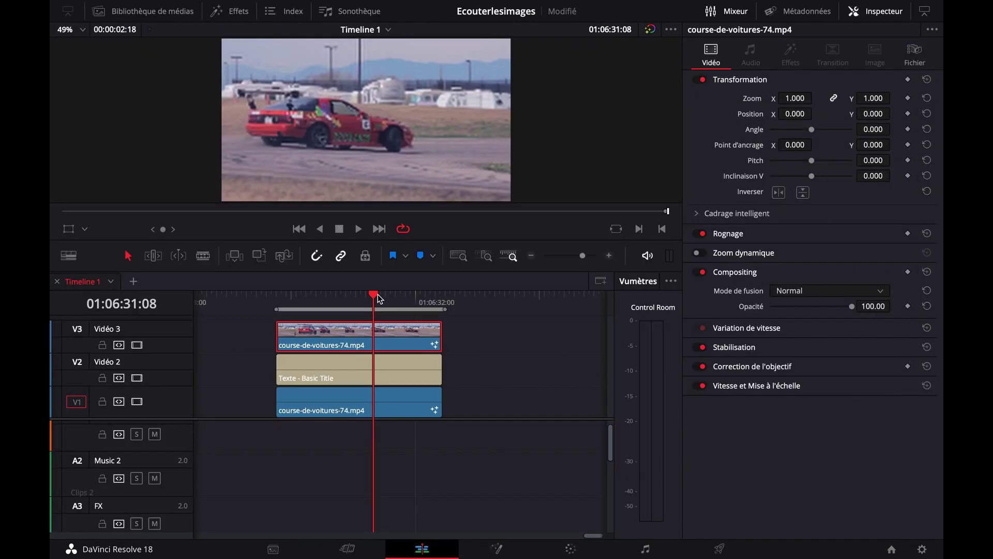
pyautogui.click(359, 373)
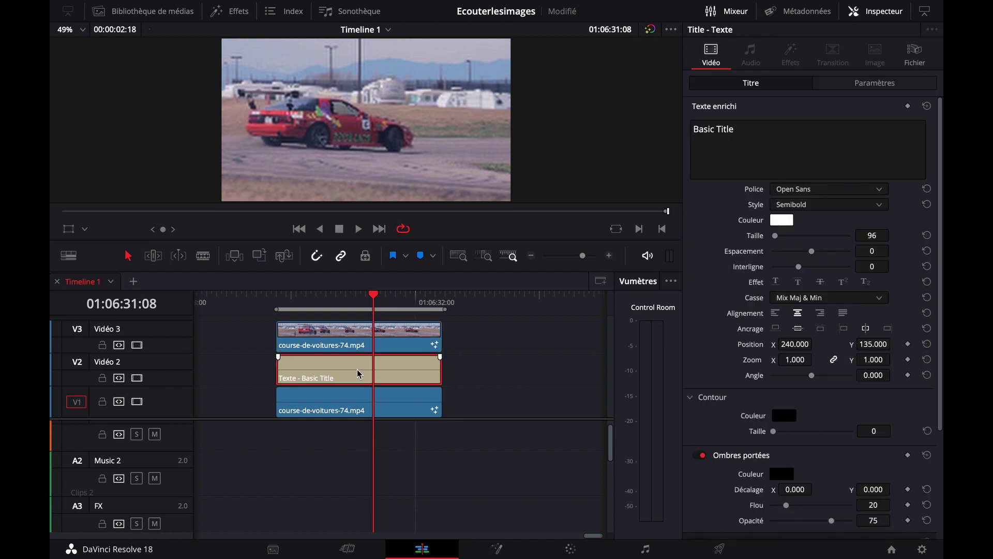
pyautogui.moveTo(395, 296); pyautogui.dragTo(362, 299)
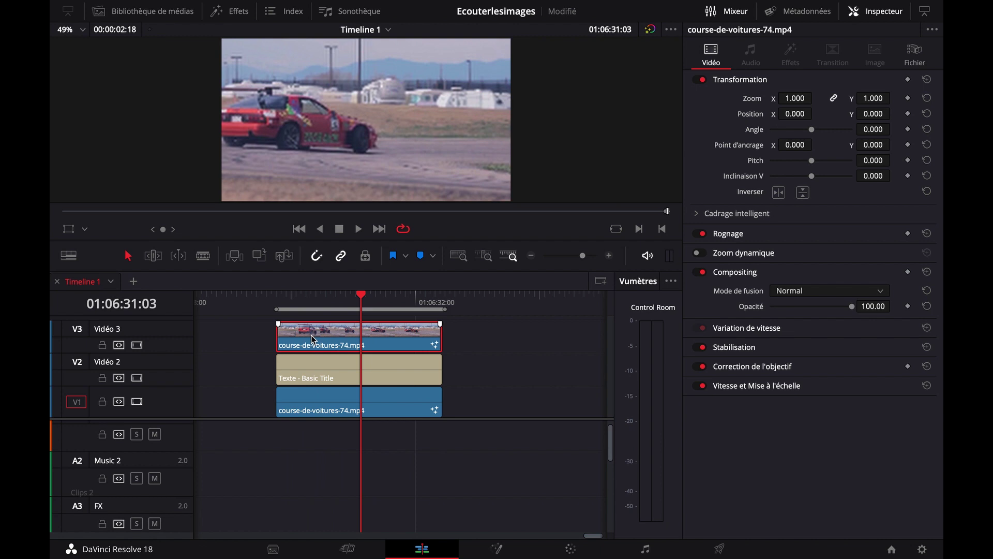
pyautogui.click(138, 344)
pyautogui.moveTo(360, 301)
pyautogui.mouseDown()
pyautogui.moveTo(334, 299)
pyautogui.moveTo(370, 299)
pyautogui.moveTo(344, 299)
pyautogui.mouseUp()
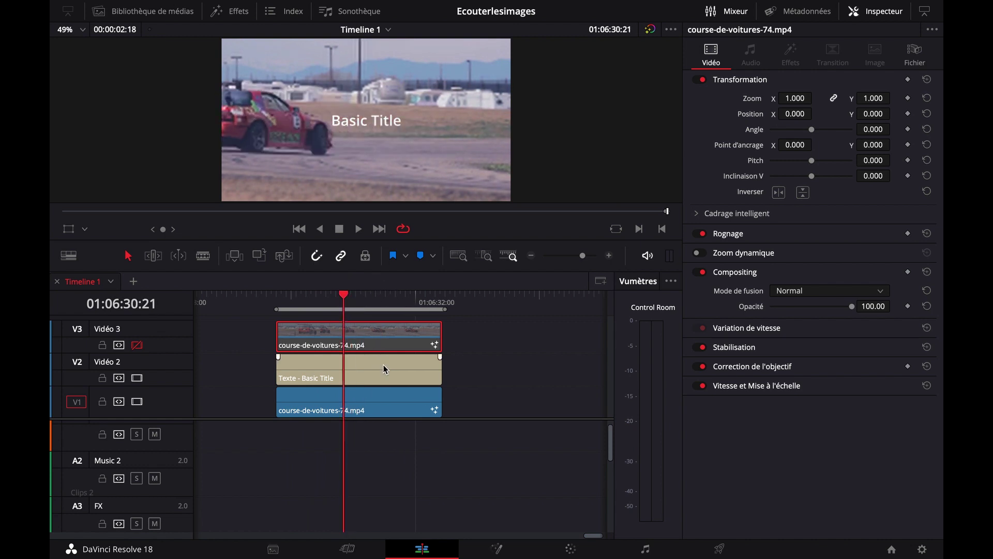
# - Replace the text of the title clip on Vidéo 2 with "DRIFT"
pyautogui.click(383, 364)
pyautogui.click(748, 135)
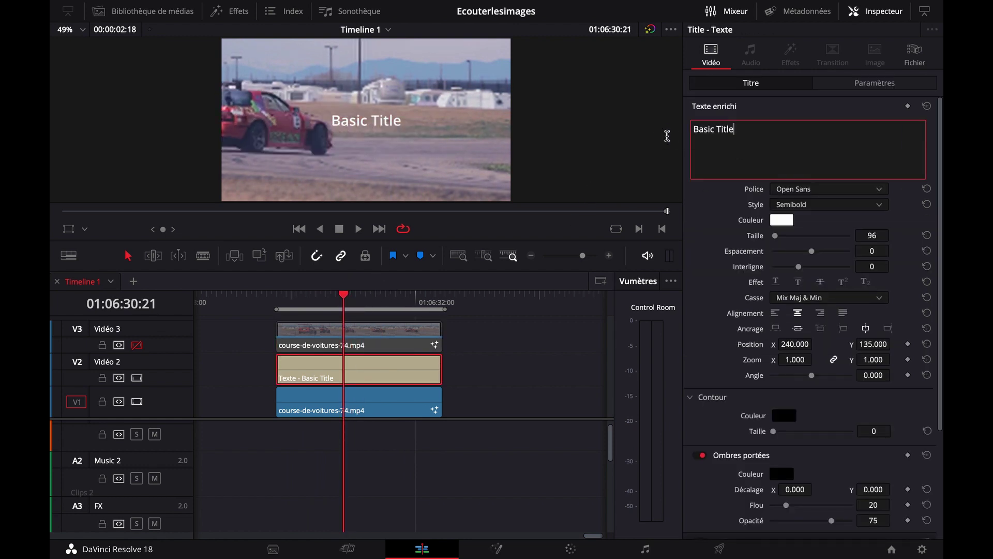
pyautogui.tripleClick(720, 128)
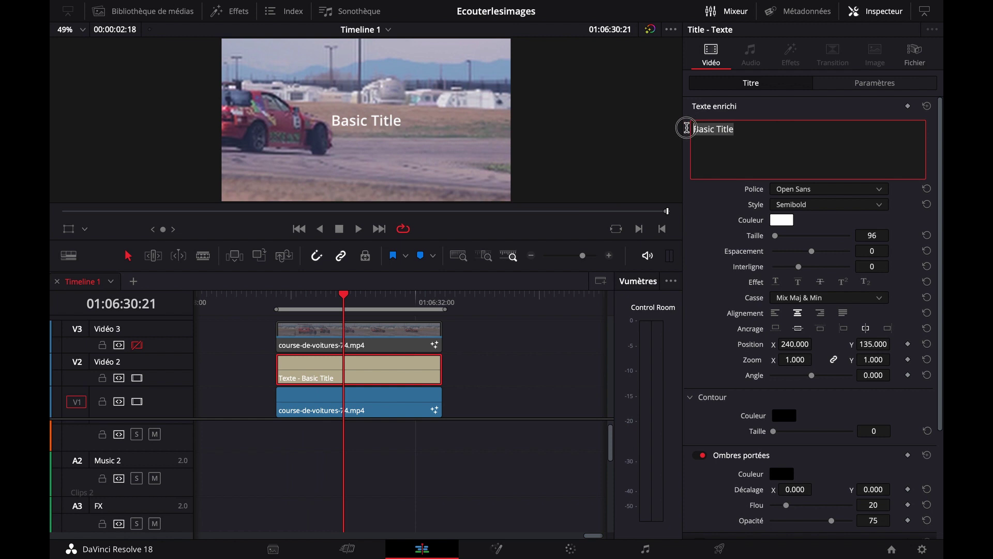
pyautogui.write('DR')
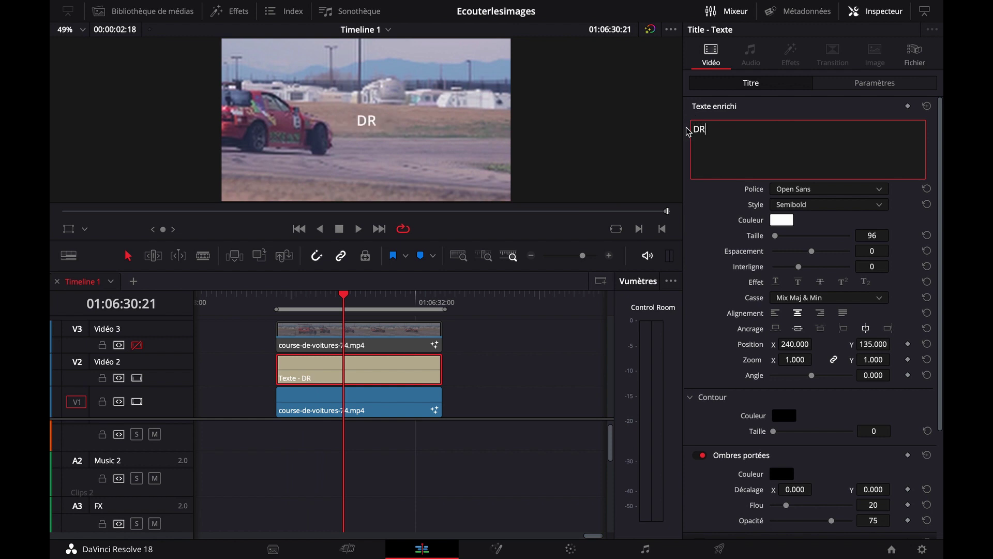
pyautogui.write('IFT')
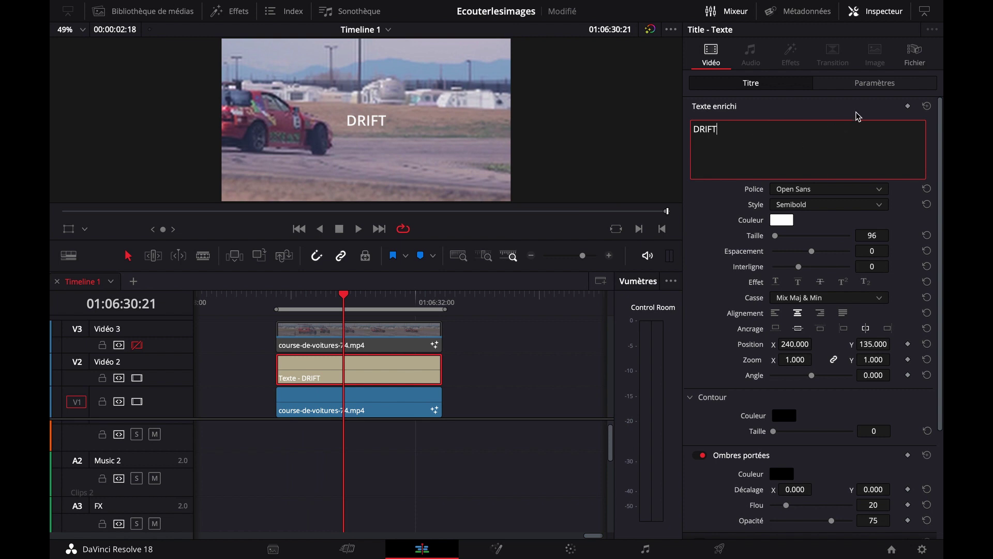
# - Scale the DRIFT title to a zoom of 2.310 on both axes and set its font to Optima
pyautogui.click(874, 84)
pyautogui.moveTo(796, 125); pyautogui.dragTo(869, 134)
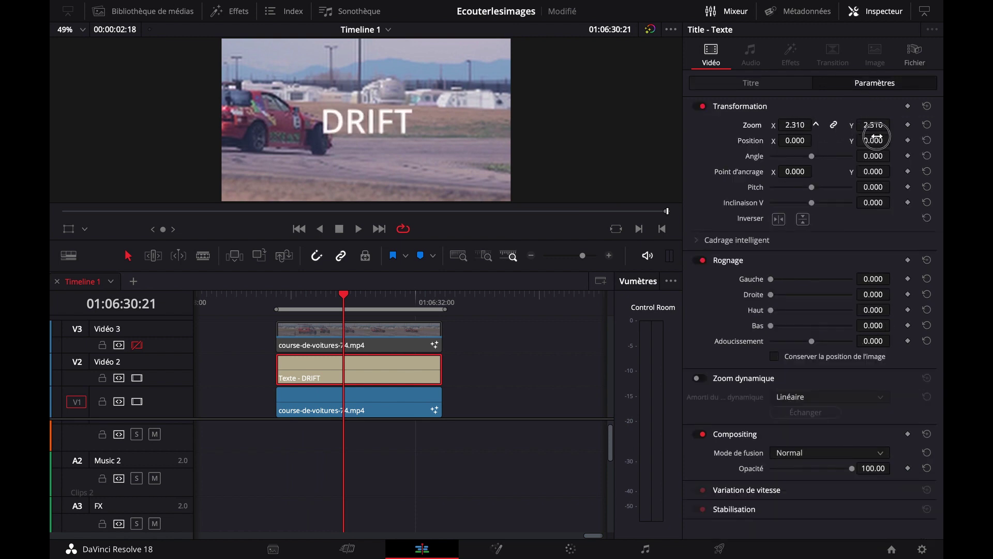
pyautogui.click(764, 88)
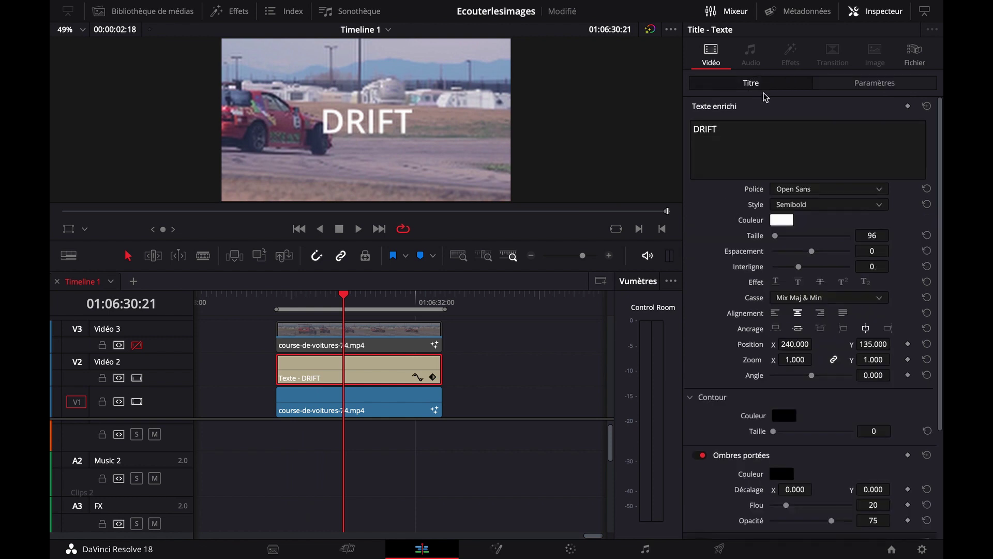
pyautogui.click(819, 191)
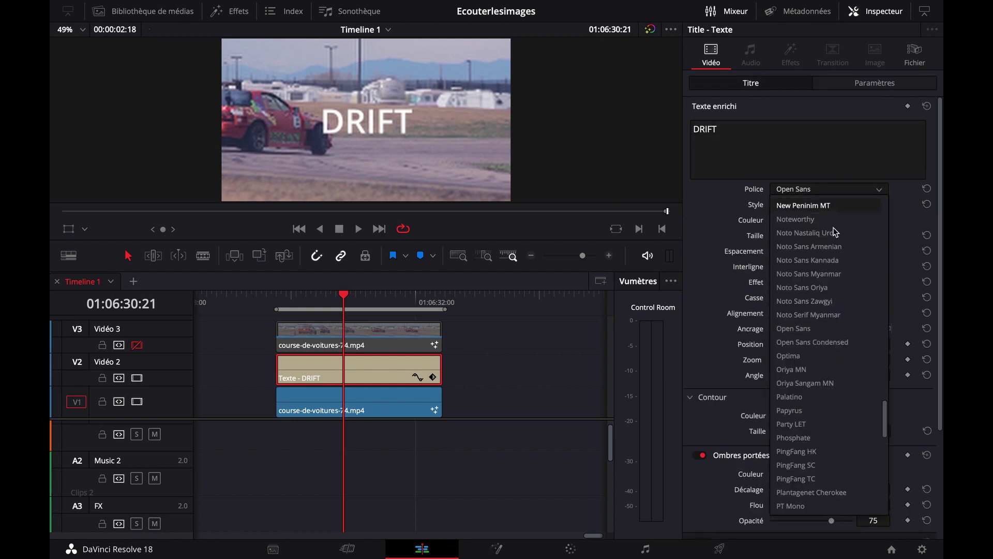
pyautogui.click(818, 357)
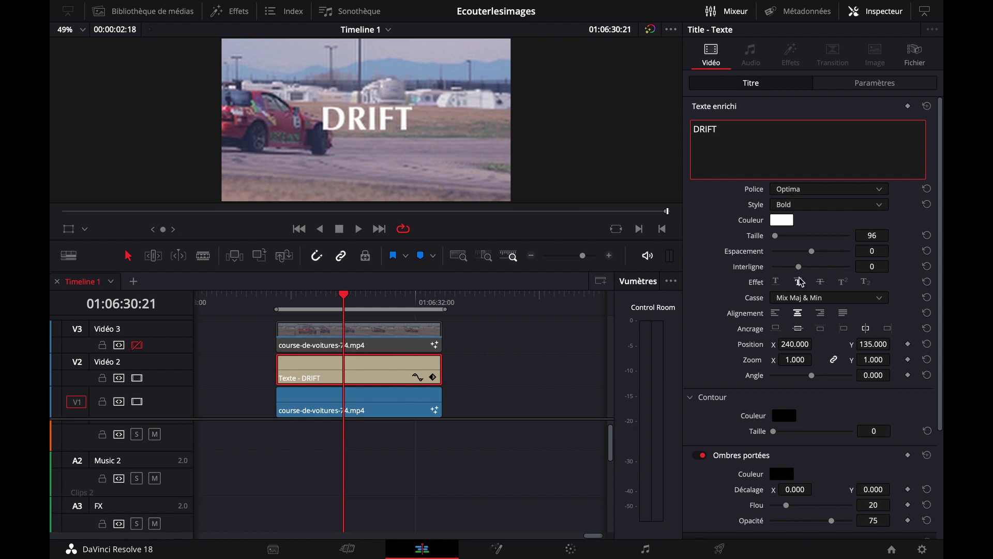
# - Offset the title's drop shadow to X 4.000 and Y -7.000, and save the project
pyautogui.scroll(-4, 851, 406)
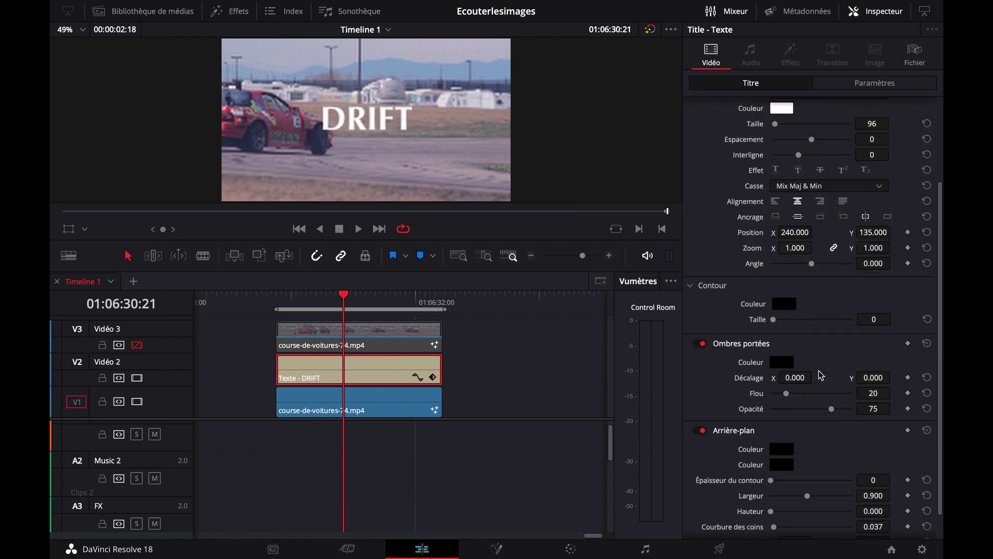
pyautogui.moveTo(802, 377); pyautogui.dragTo(797, 377)
pyautogui.moveTo(879, 377); pyautogui.dragTo(876, 377)
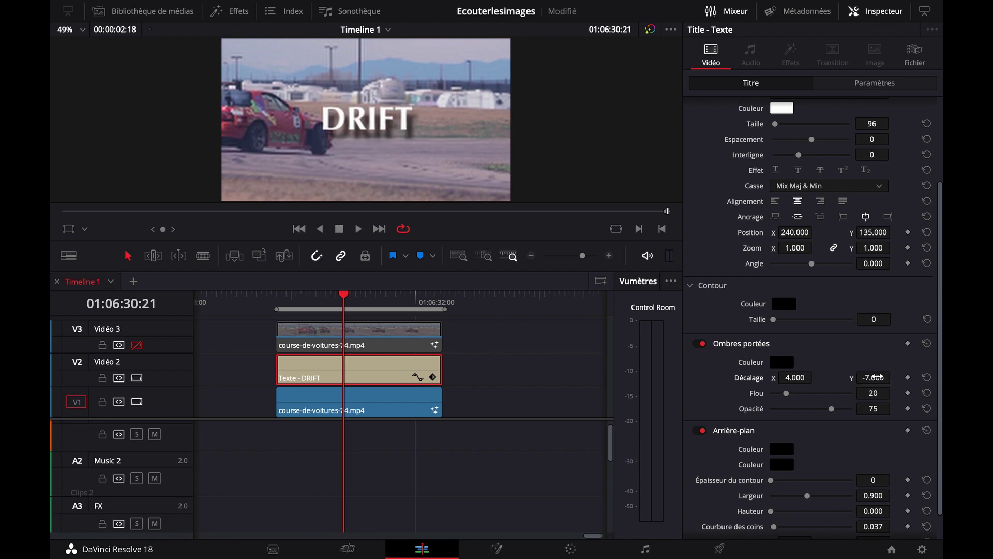
pyautogui.hotkey('ctrl', 's')
# - Change the DRIFT title's text color to lime green using the color spectrum
pyautogui.click(784, 108)
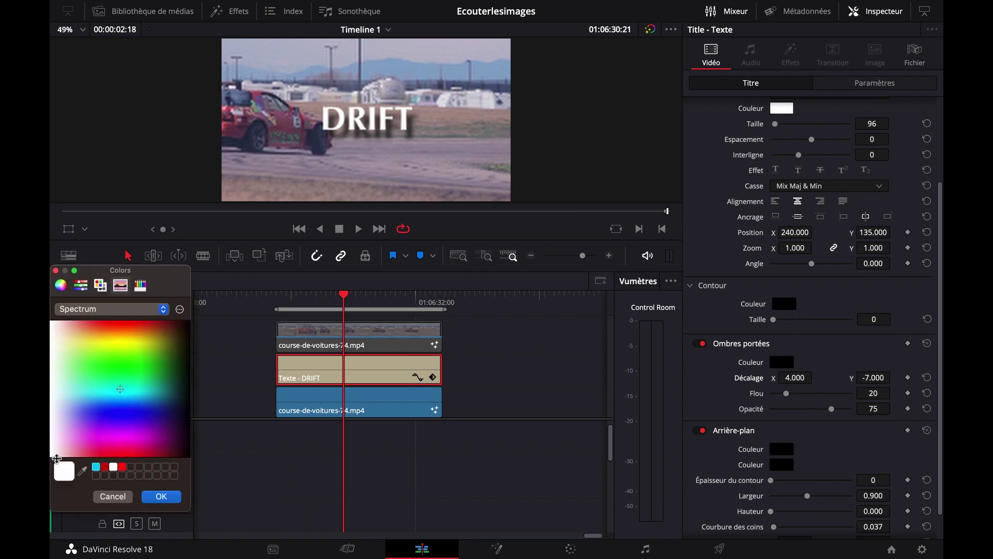
pyautogui.moveTo(150, 370)
pyautogui.mouseDown()
pyautogui.moveTo(178, 361)
pyautogui.moveTo(133, 350)
pyautogui.moveTo(142, 354)
pyautogui.mouseUp()
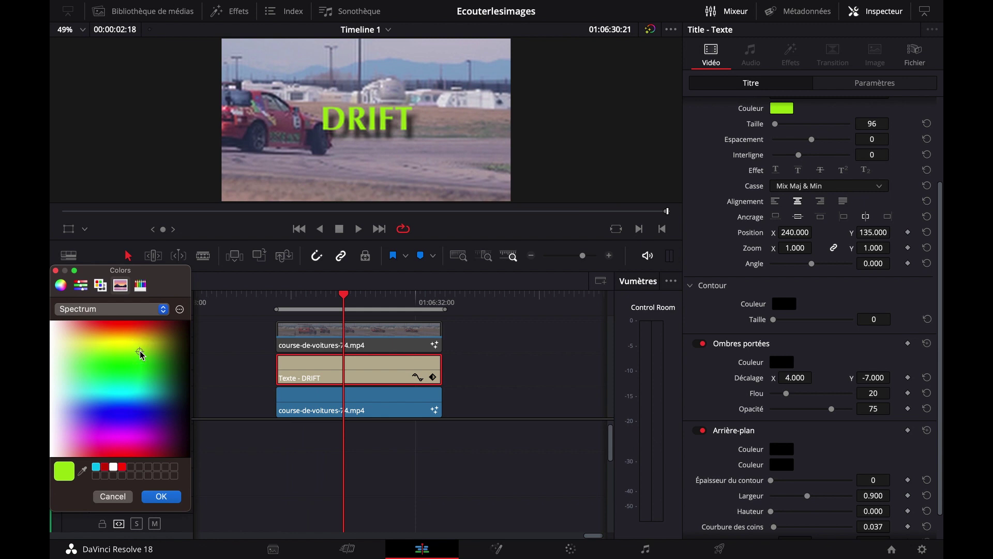
pyautogui.click(162, 497)
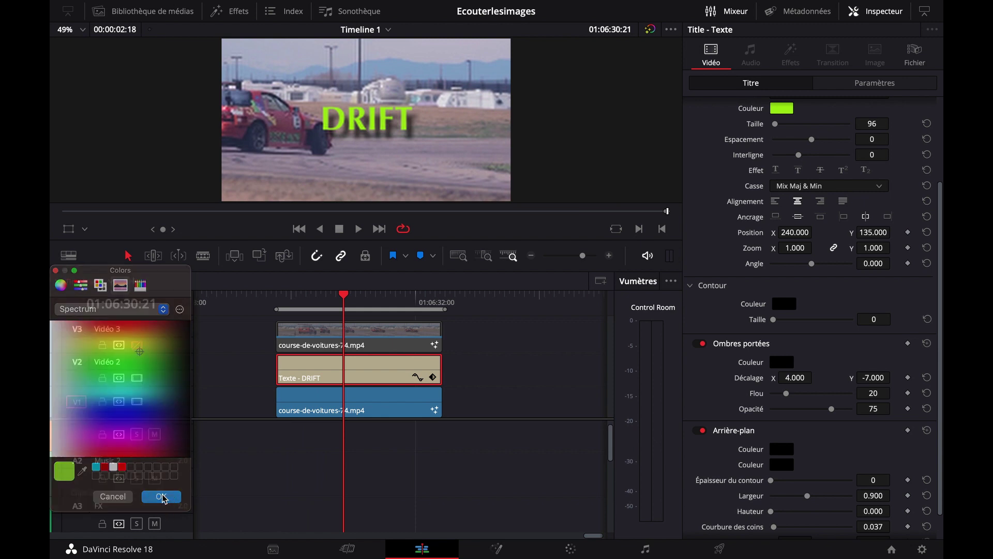
# - Re-enable the Vidéo 3 track, select its car clip and open it on the Color page
pyautogui.click(374, 346)
pyautogui.click(298, 406)
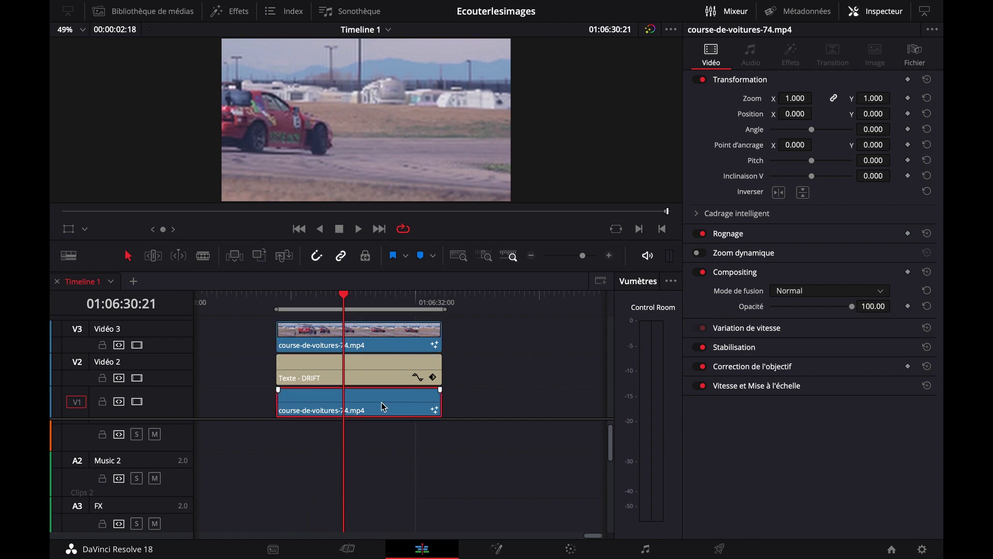
pyautogui.click(380, 334)
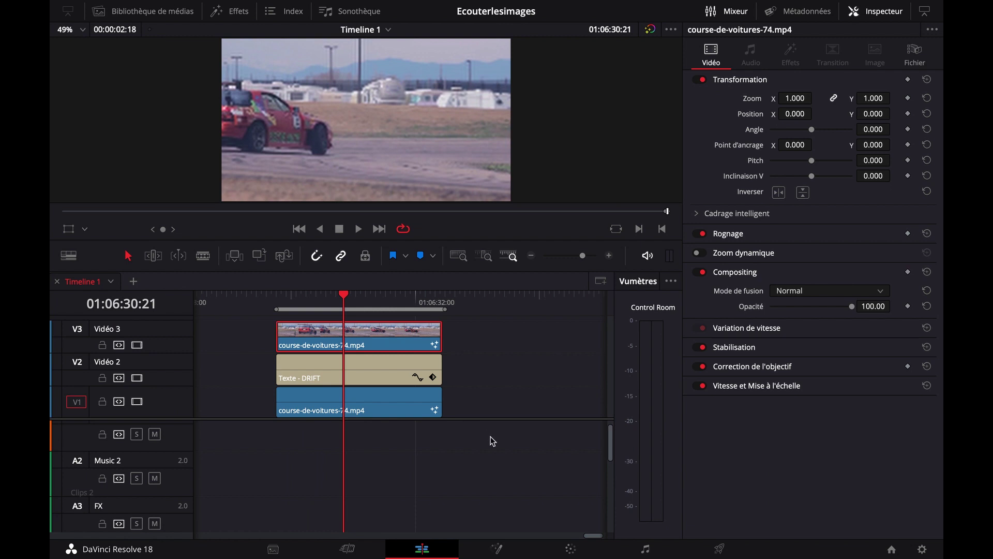
pyautogui.click(363, 331)
pyautogui.click(571, 548)
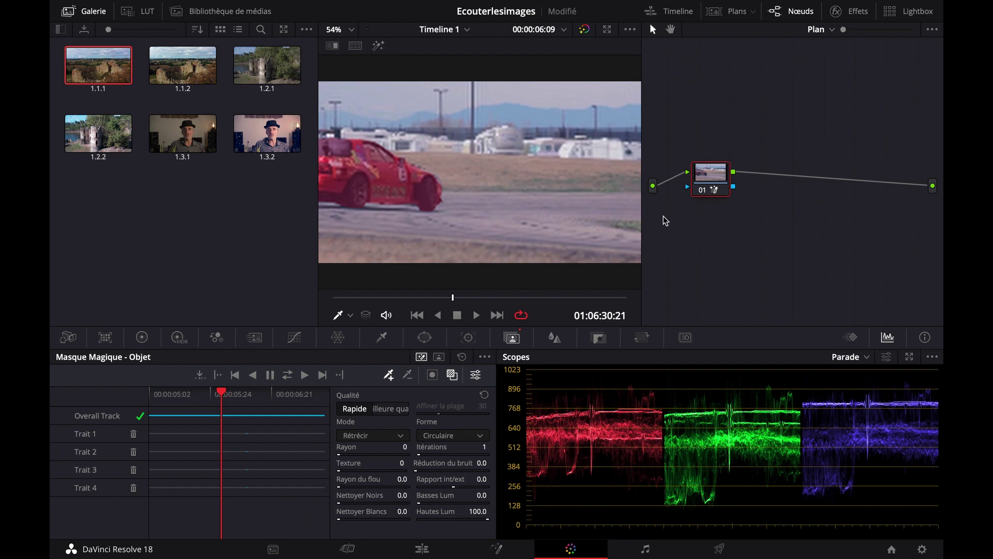
# - Add an alpha output to the node graph and connect node 01's alpha output to it
pyautogui.moveTo(709, 182); pyautogui.dragTo(696, 181)
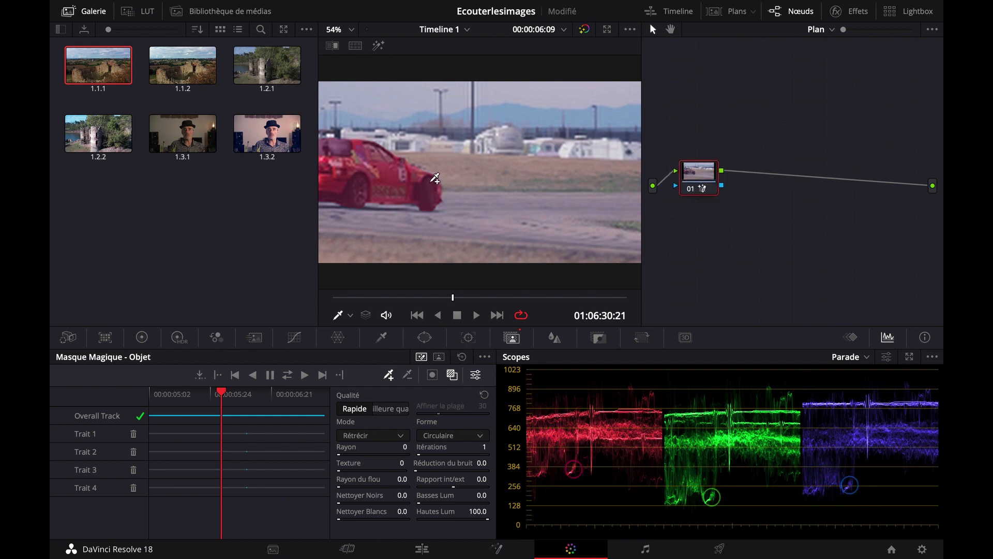
pyautogui.rightClick(830, 245)
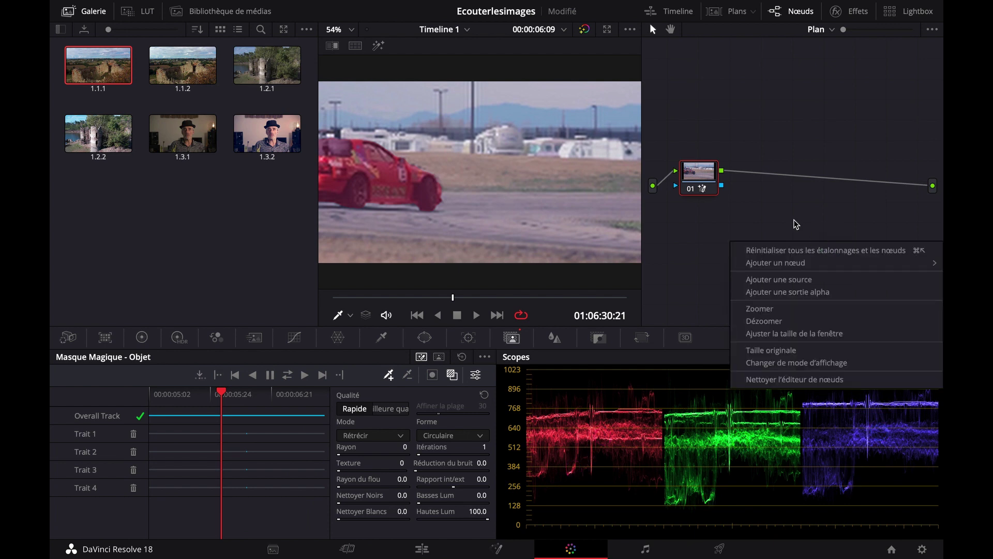
pyautogui.rightClick(783, 233)
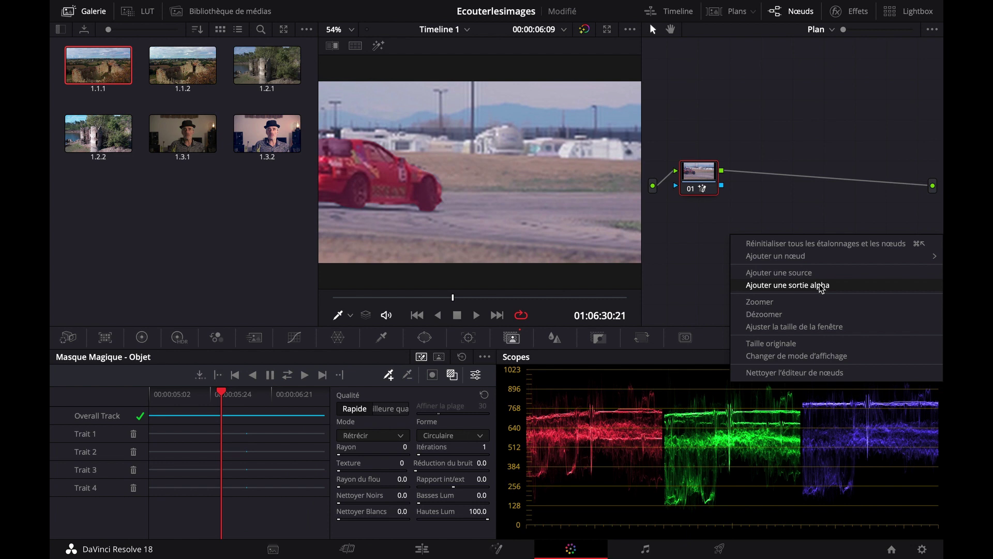
pyautogui.click(821, 285)
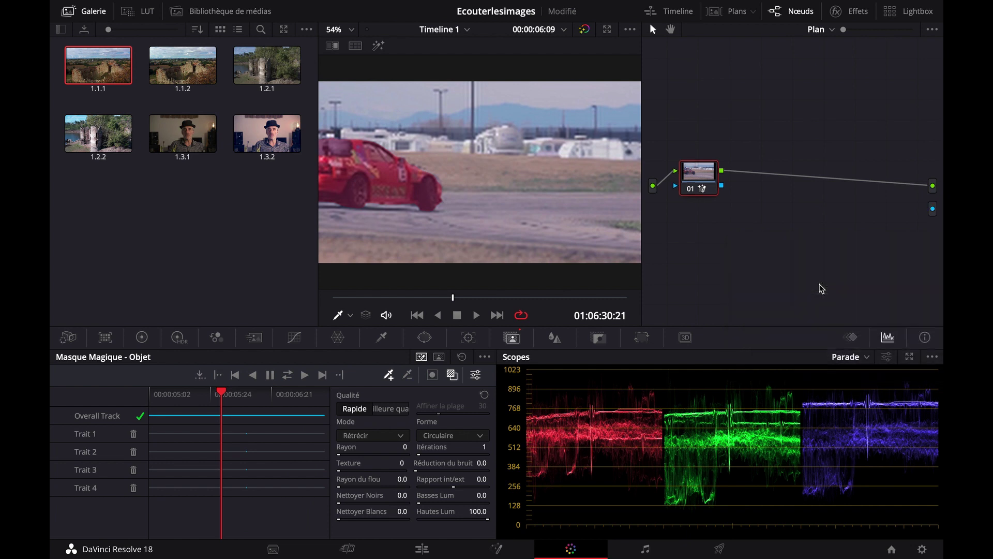
pyautogui.moveTo(722, 188); pyautogui.dragTo(934, 212)
# - Return to the Edit page and review how the car passes in front of the DRIFT title throughout the clip
pyautogui.click(430, 553)
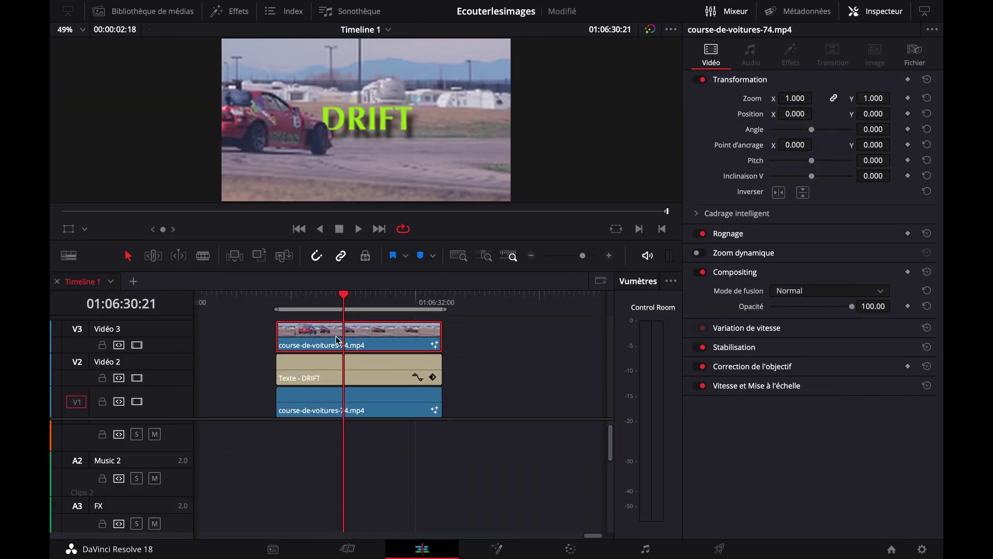
pyautogui.moveTo(346, 295); pyautogui.dragTo(318, 298)
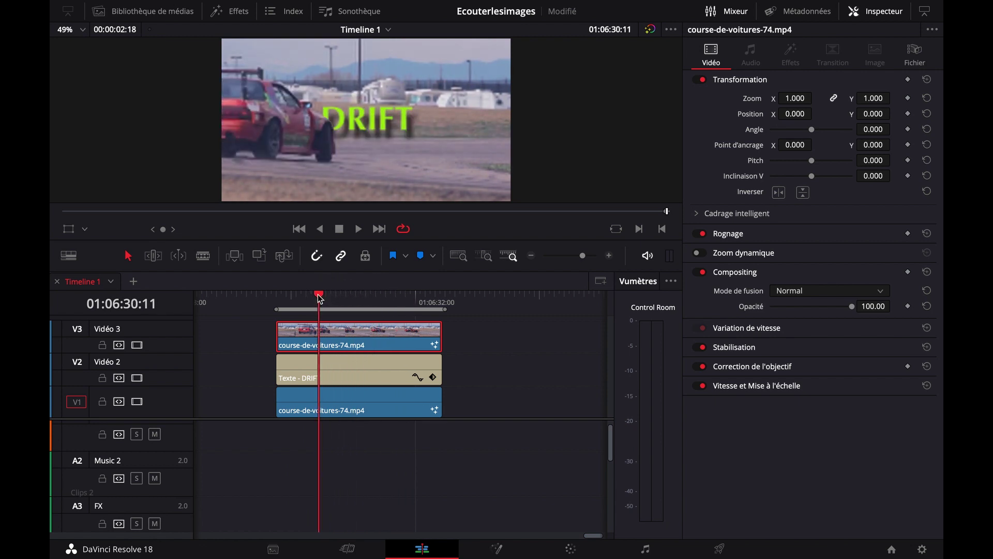
pyautogui.press('space')
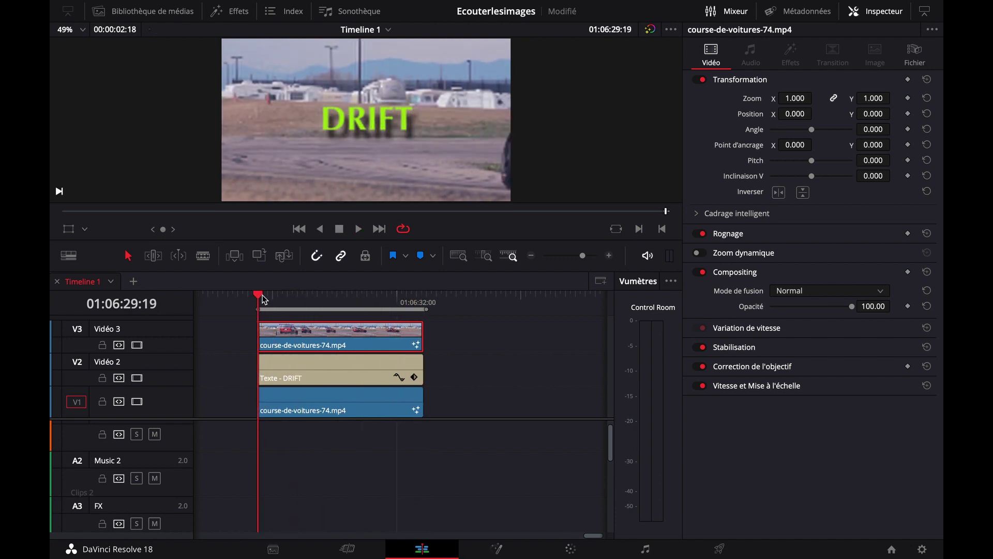
pyautogui.moveTo(264, 296); pyautogui.dragTo(390, 300)
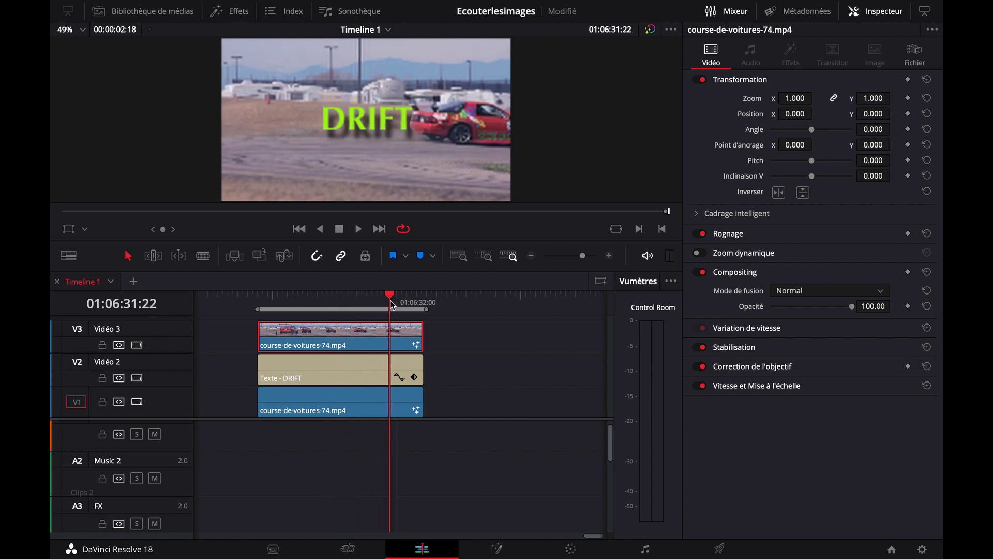